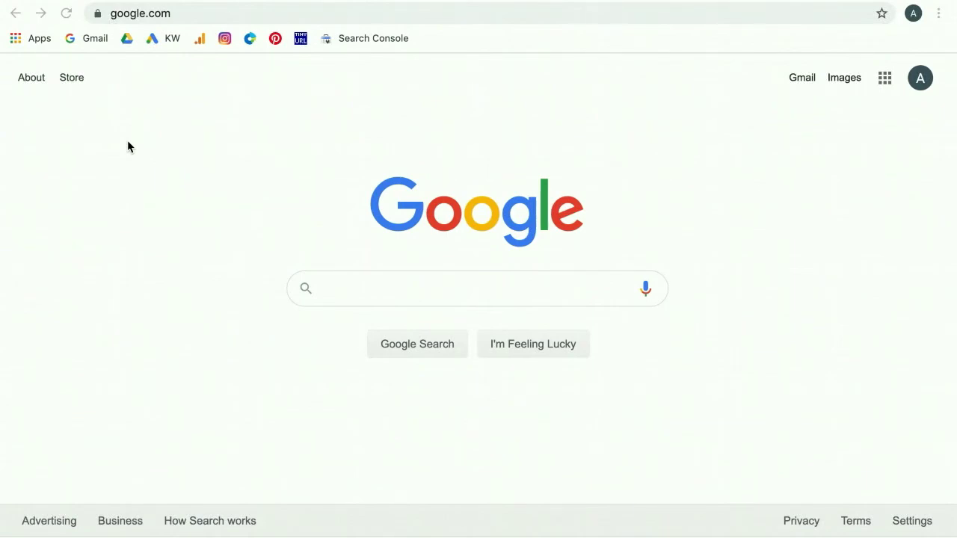
- Select the google.com URL in Chrome's address bar
click(189, 14)
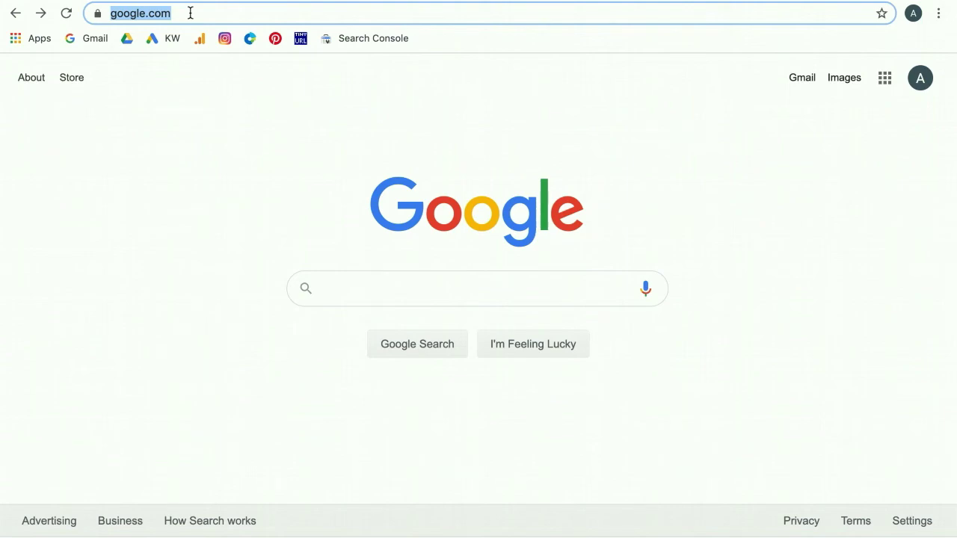
- Load paypal.com by entering 'paypal' in the address bar
text(p)
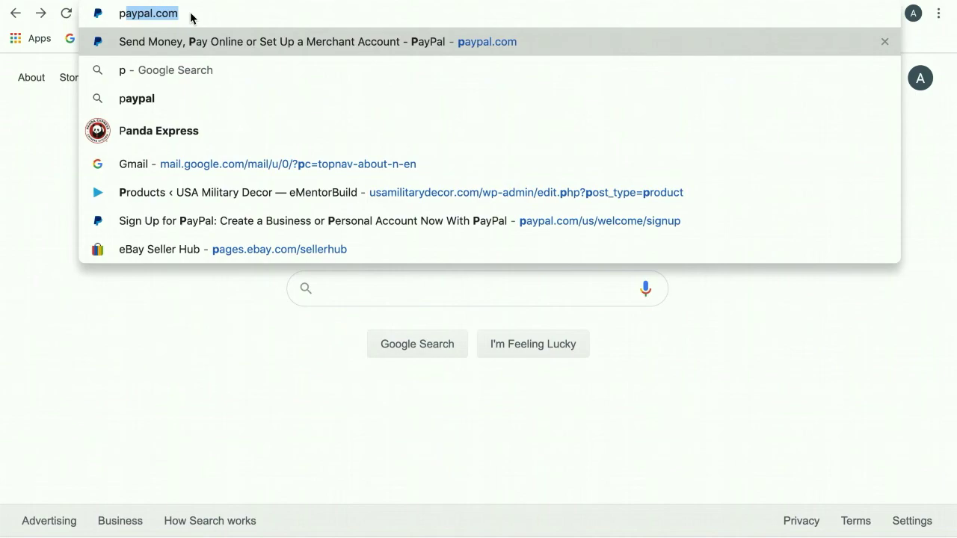
text(aypal)
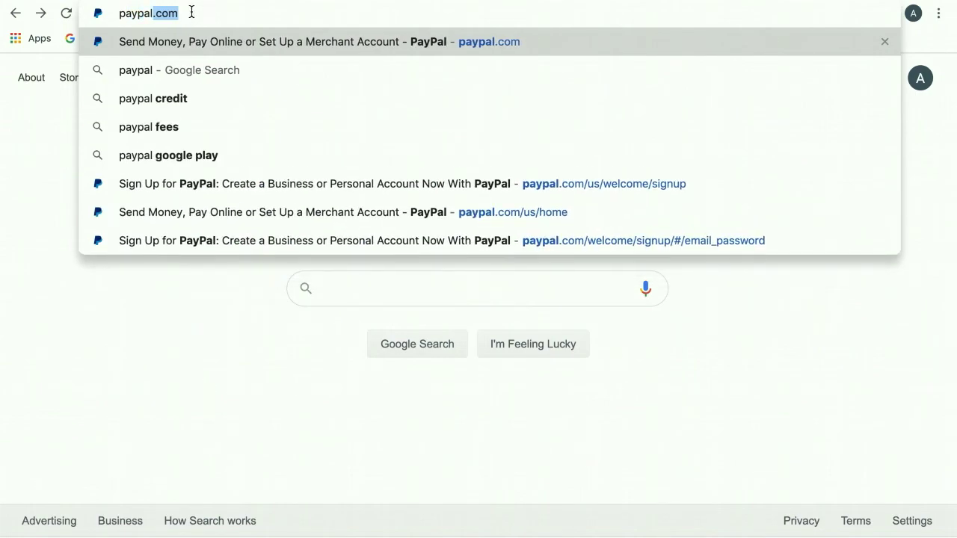
key(Return)
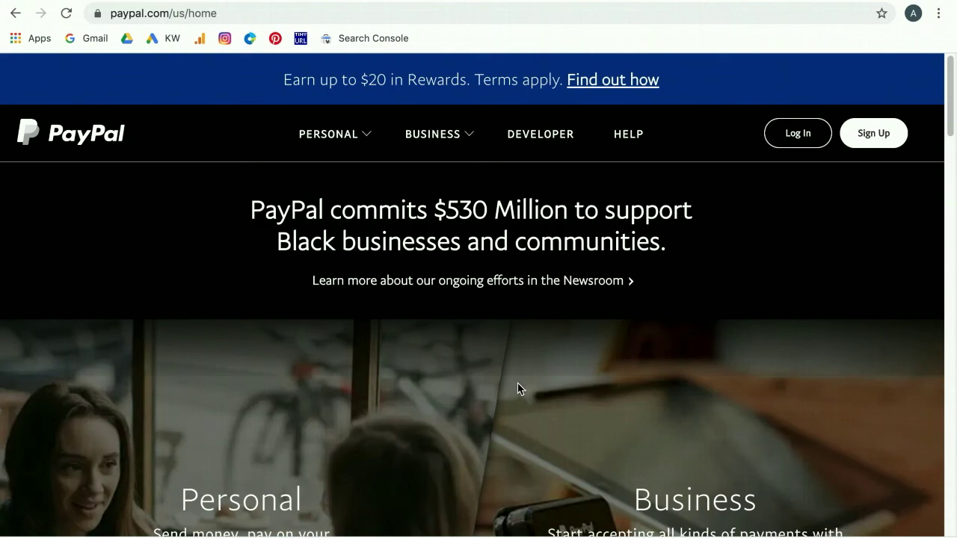
scroll(517, 385, down, 2)
scroll(512, 383, up, 2)
click(140, 14)
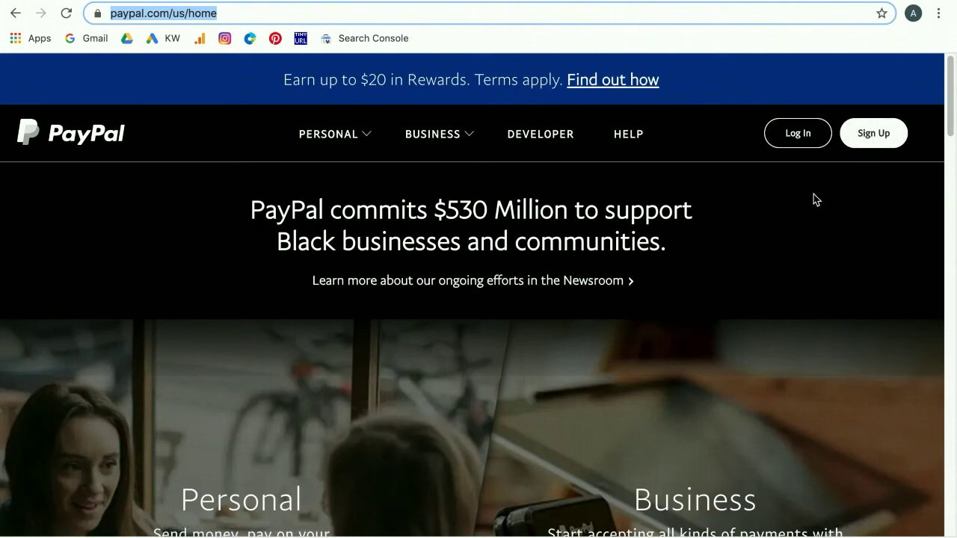
scroll(787, 203, down, 1)
scroll(786, 203, down, 1)
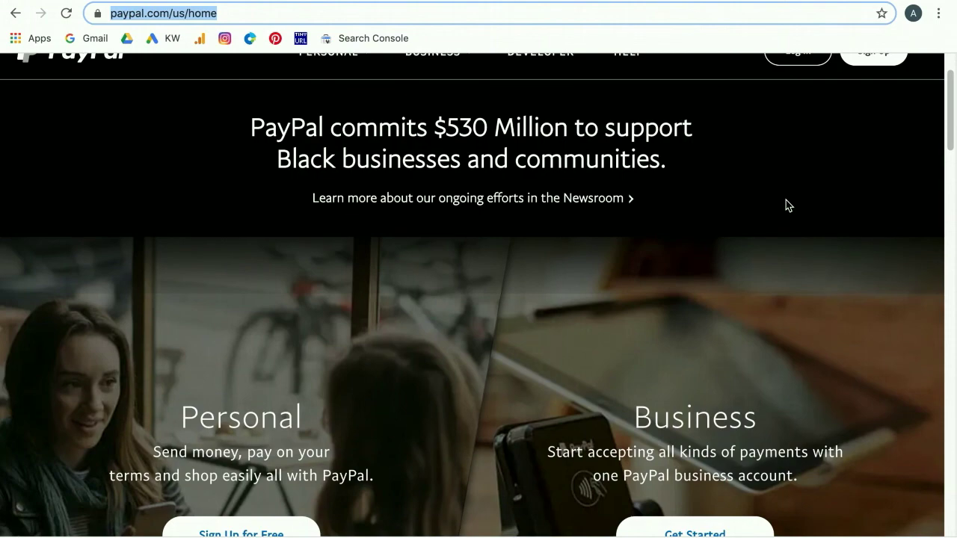
scroll(786, 200, down, 3)
scroll(795, 200, down, 1)
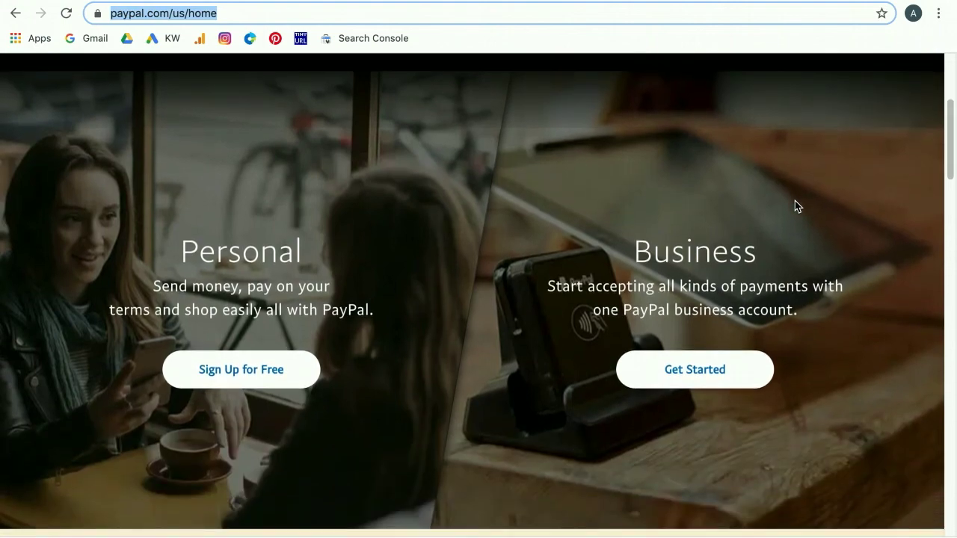
scroll(787, 209, up, 1)
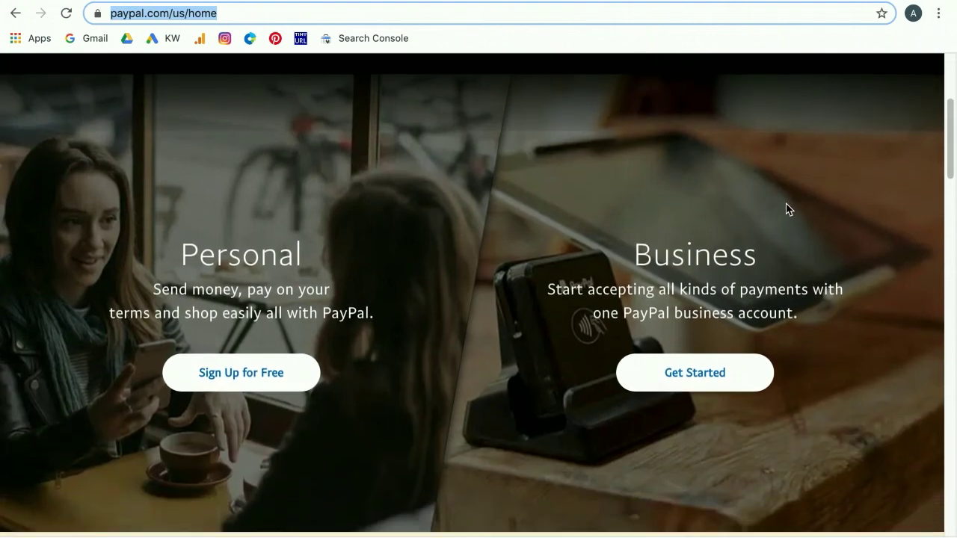
scroll(786, 208, up, 1)
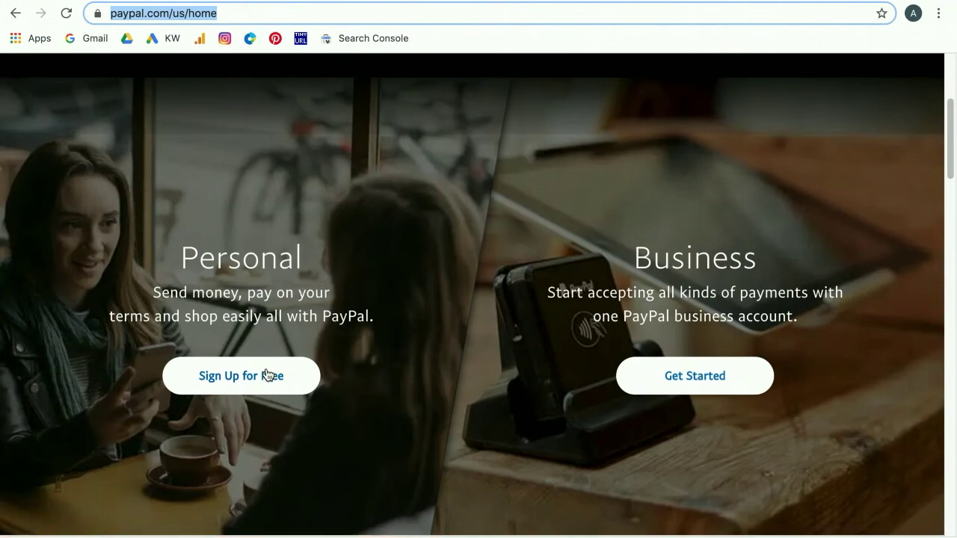
scroll(265, 377, up, 1)
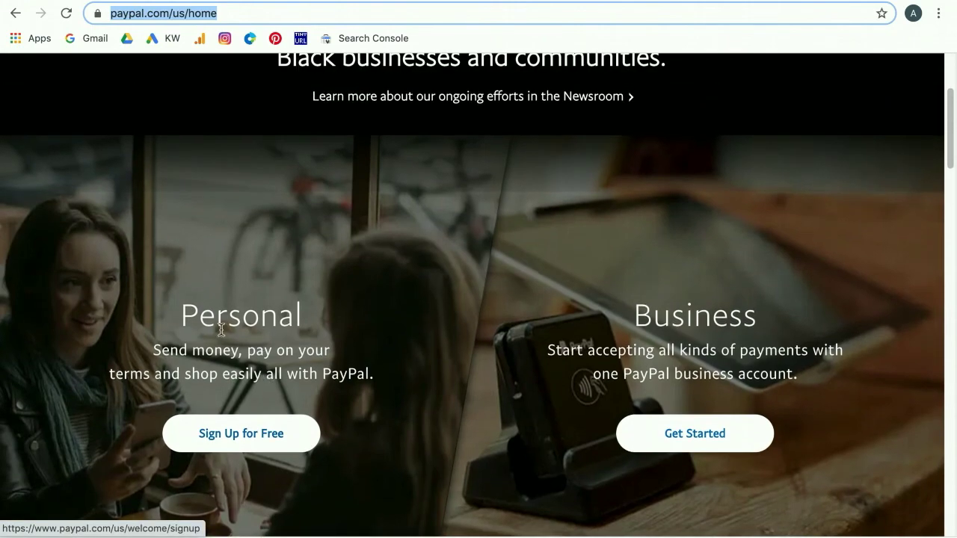
scroll(260, 369, up, 3)
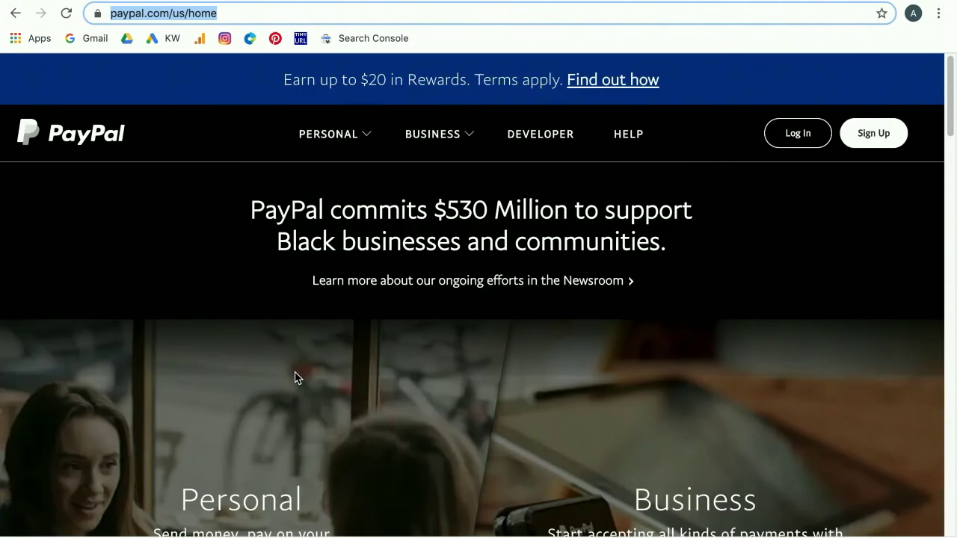
- Start a Personal Account sign-up and place the cursor in the email field
click(875, 138)
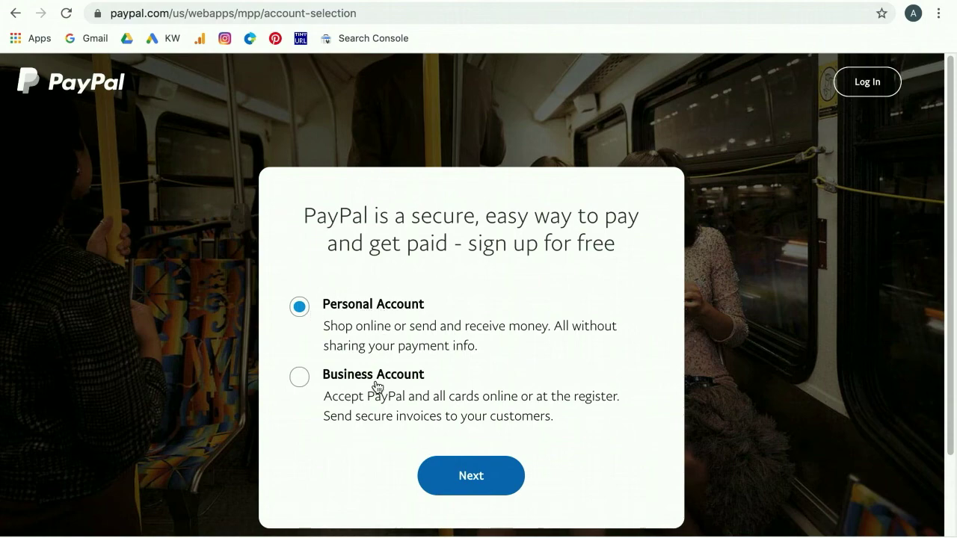
click(479, 483)
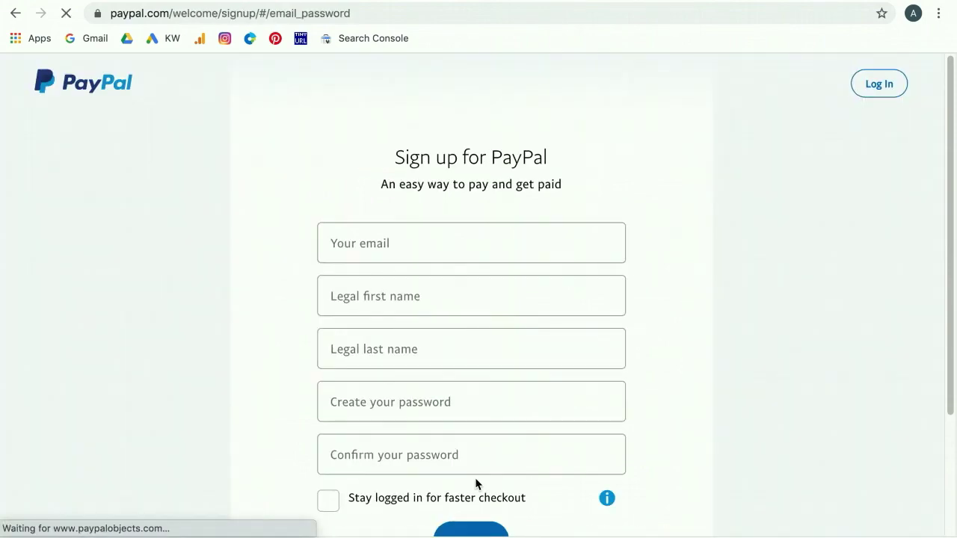
click(403, 245)
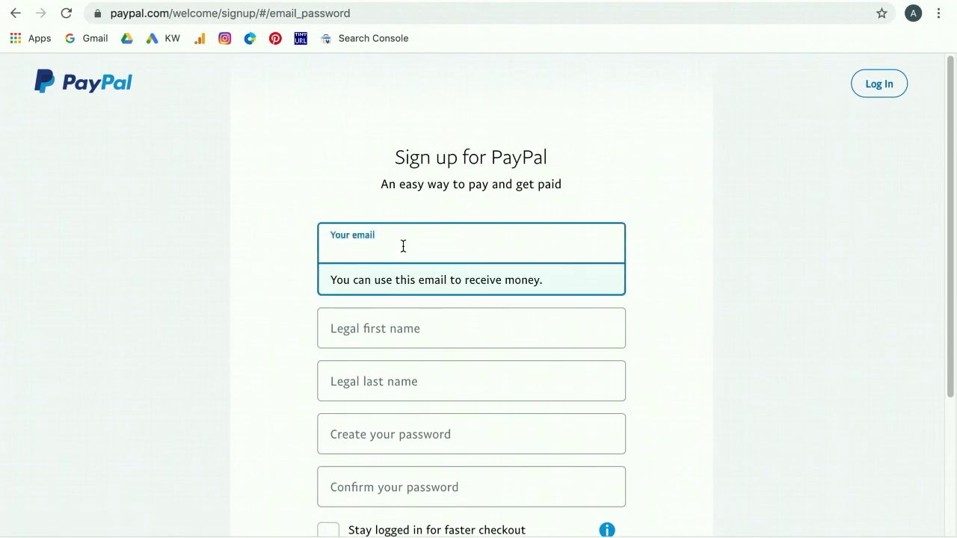
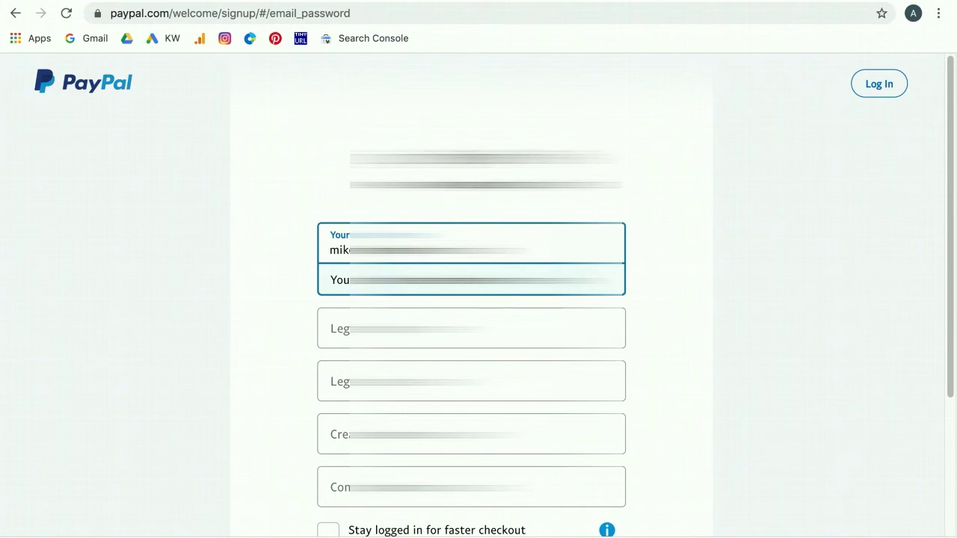
- Enter the sign-up email address and the legal first and last name
key(Tab)
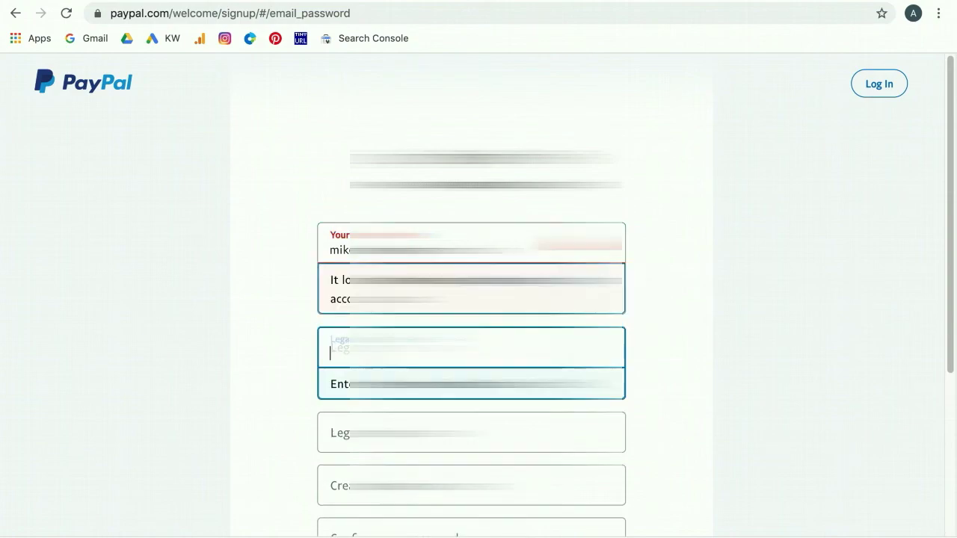
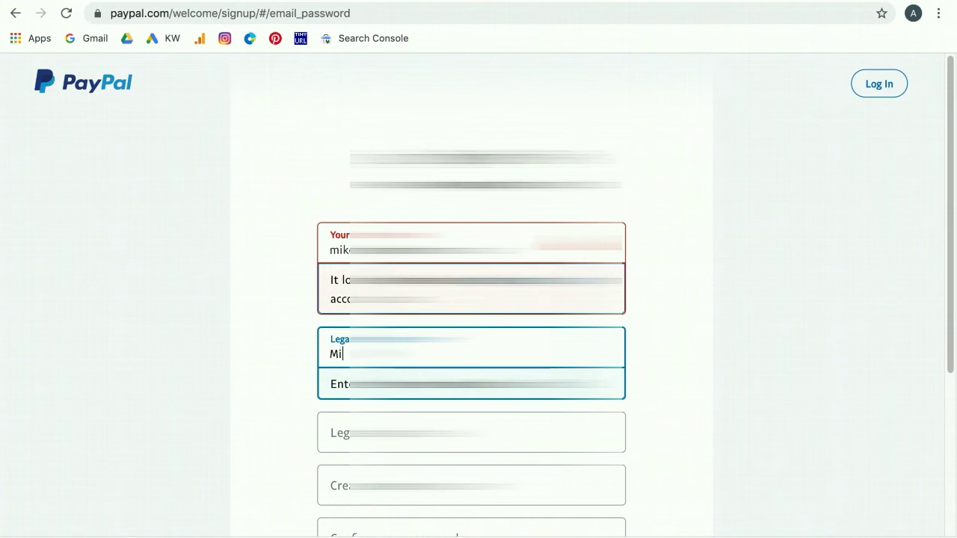
key(Tab)
- Create the account password and repeat it in the confirm-password field
key(Tab)
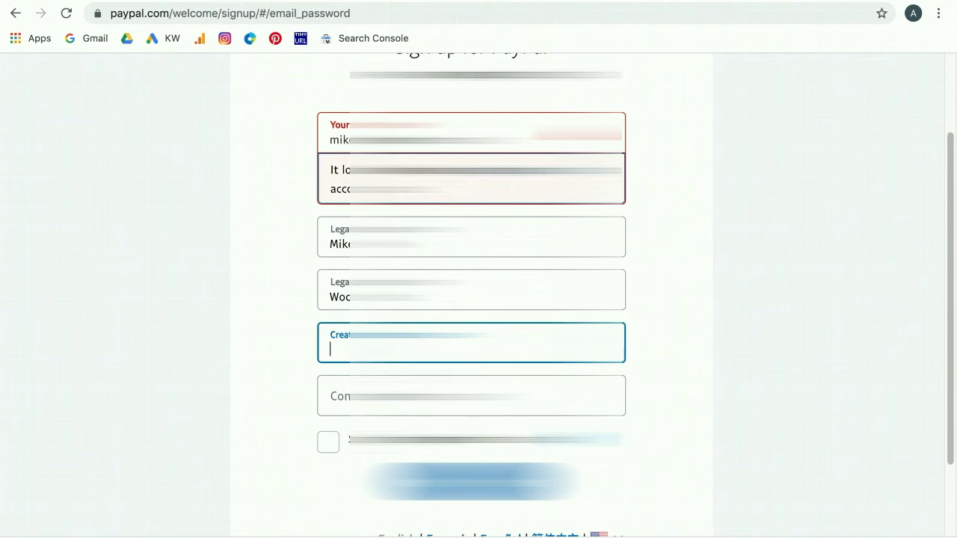
text(•)
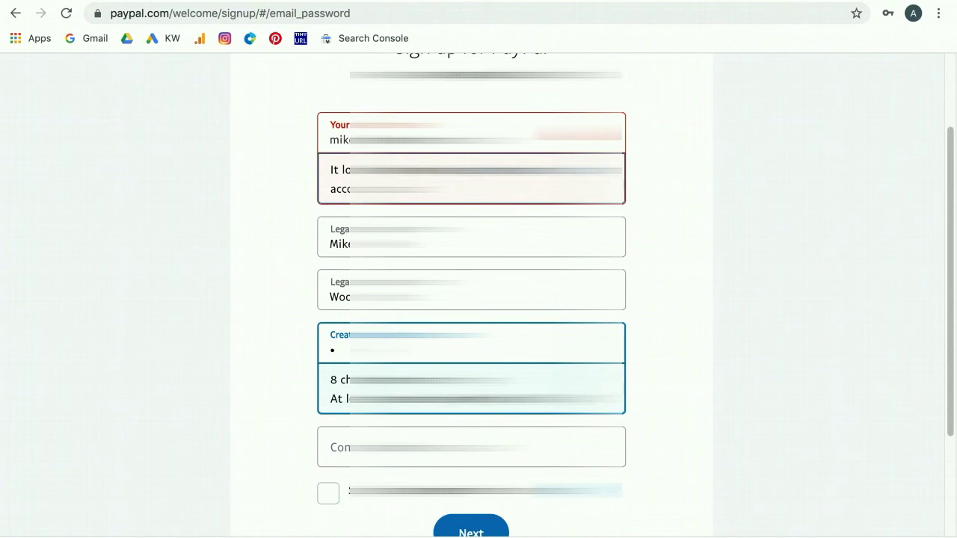
text(•••)
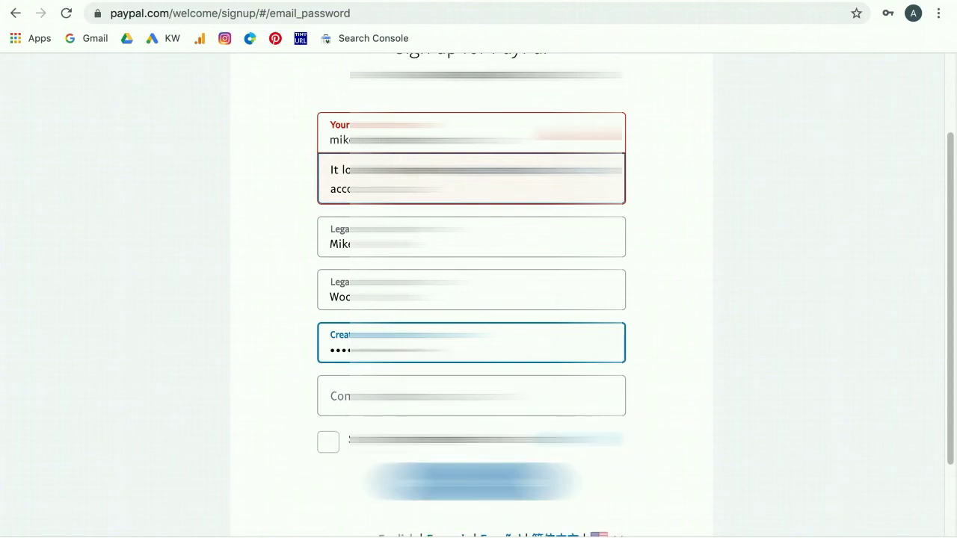
click(471, 395)
text(••••)
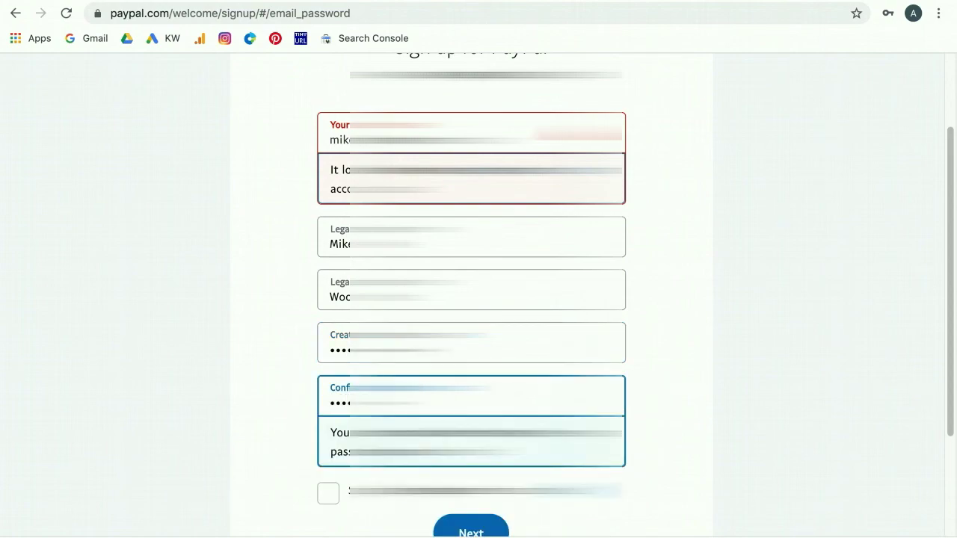
text(••)
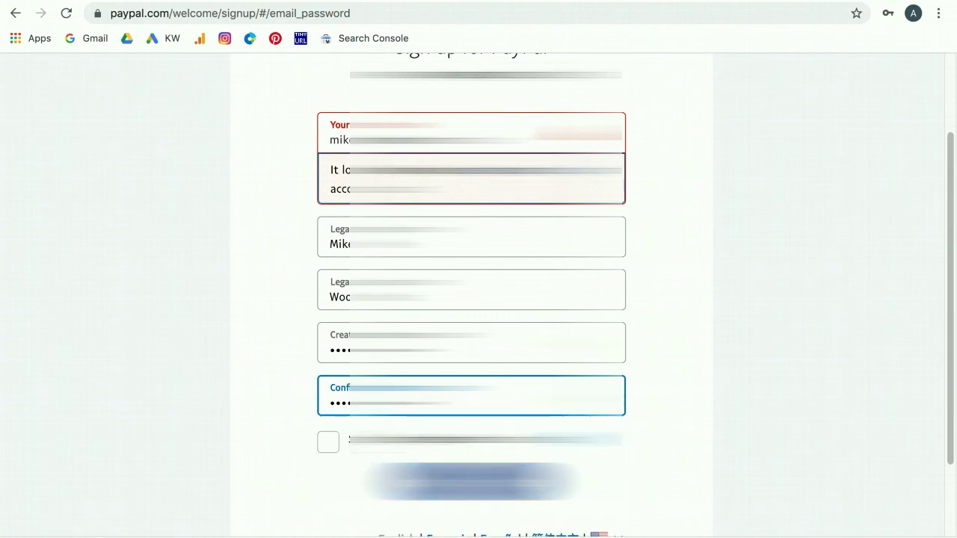
key(Tab)
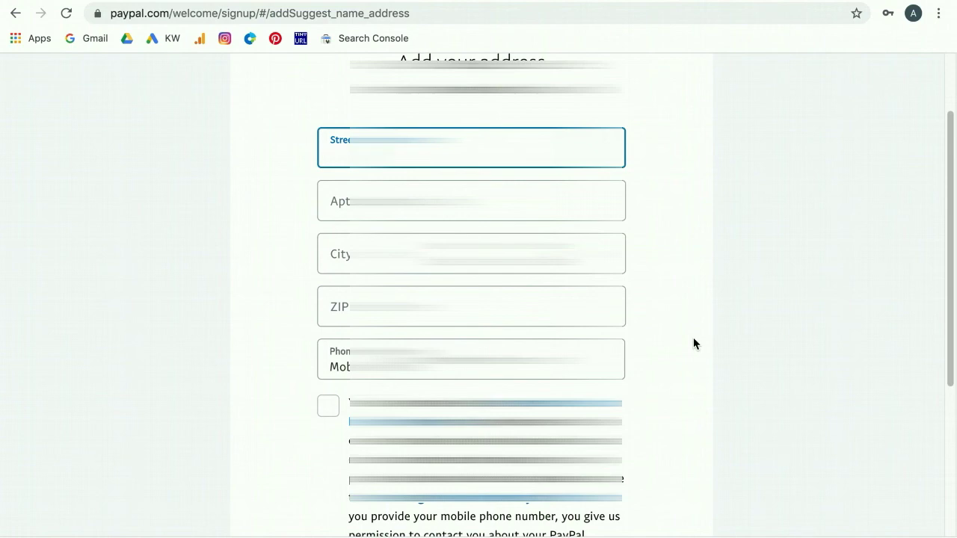
- Fill in the address details: city, a state from the list, and the ZIP code
scroll(693, 336, down, 1)
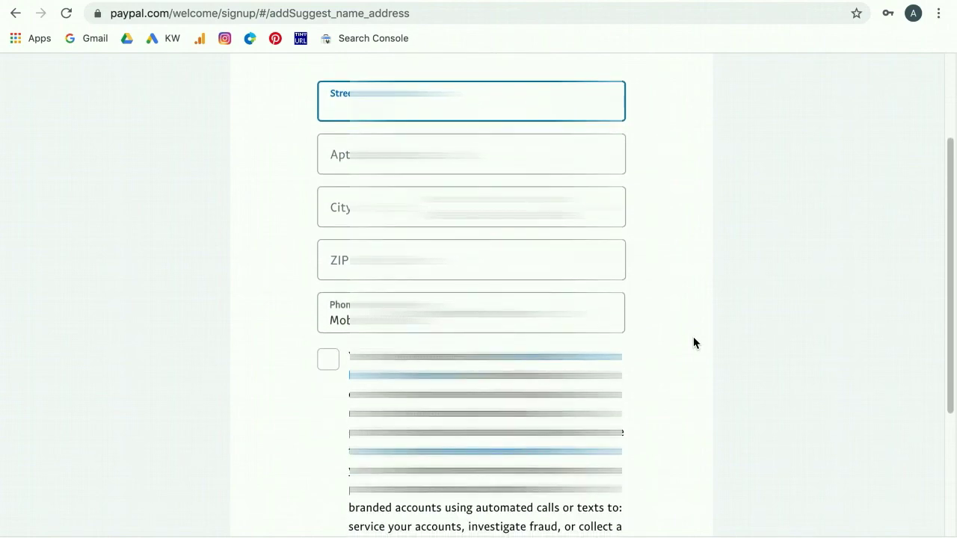
scroll(694, 343, down, 1)
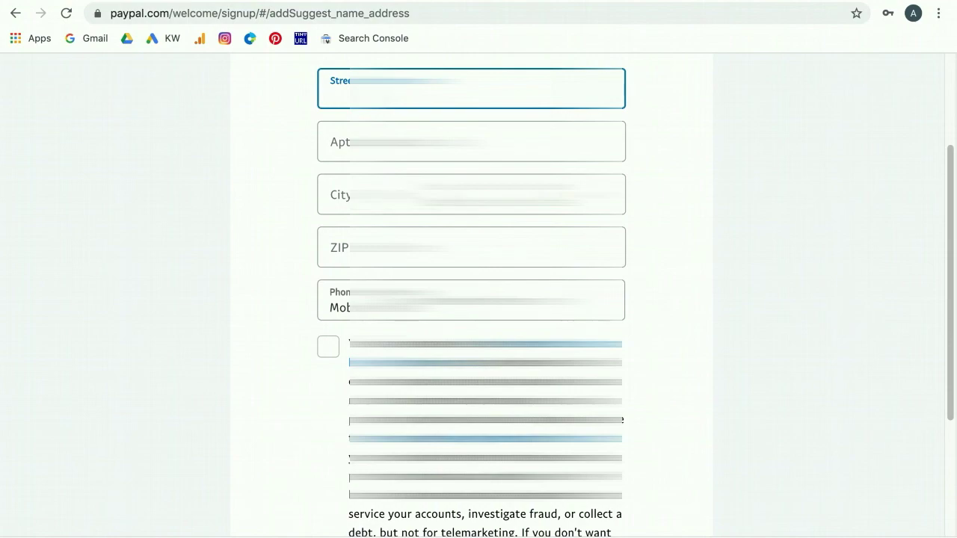
click(336, 200)
click(337, 200)
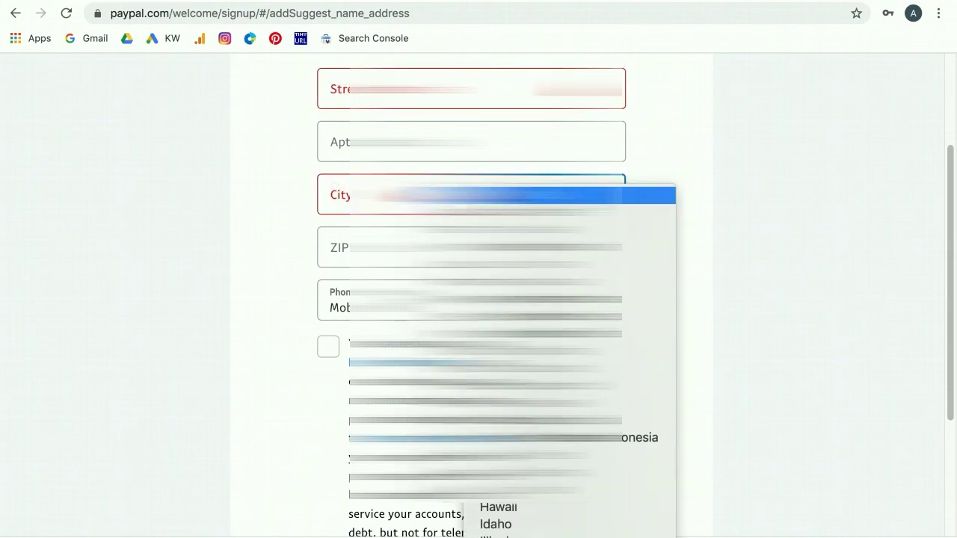
scroll(509, 300, down, 10)
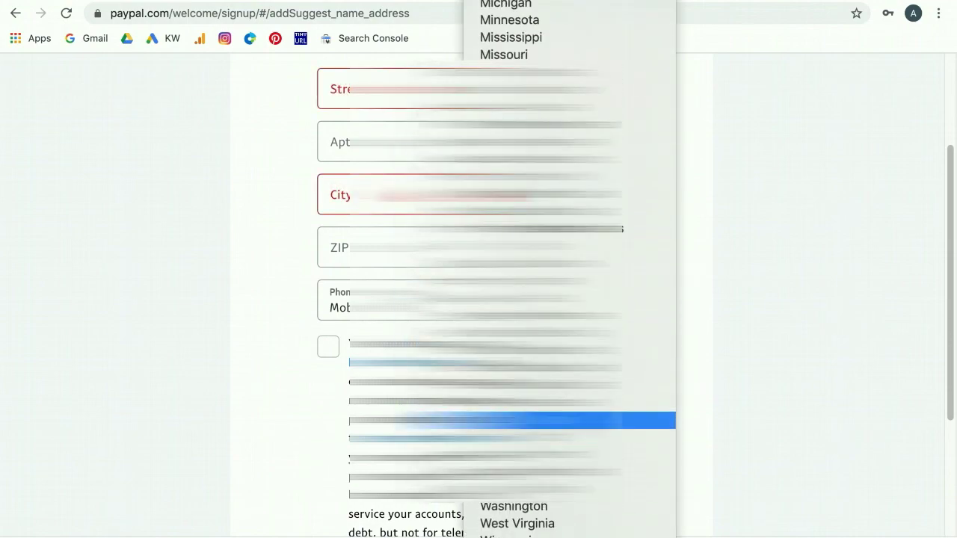
key(Escape)
click(471, 247)
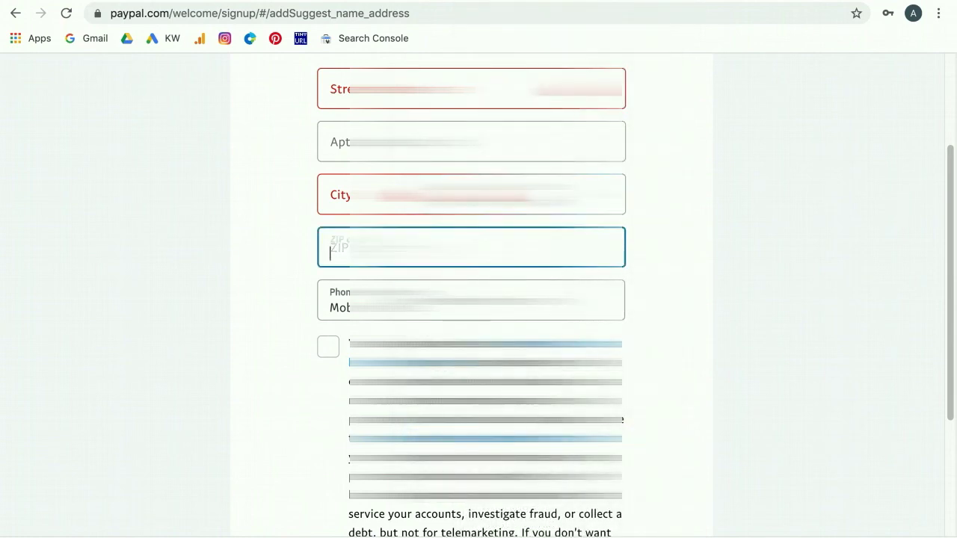
scroll(478, 299, down, 1)
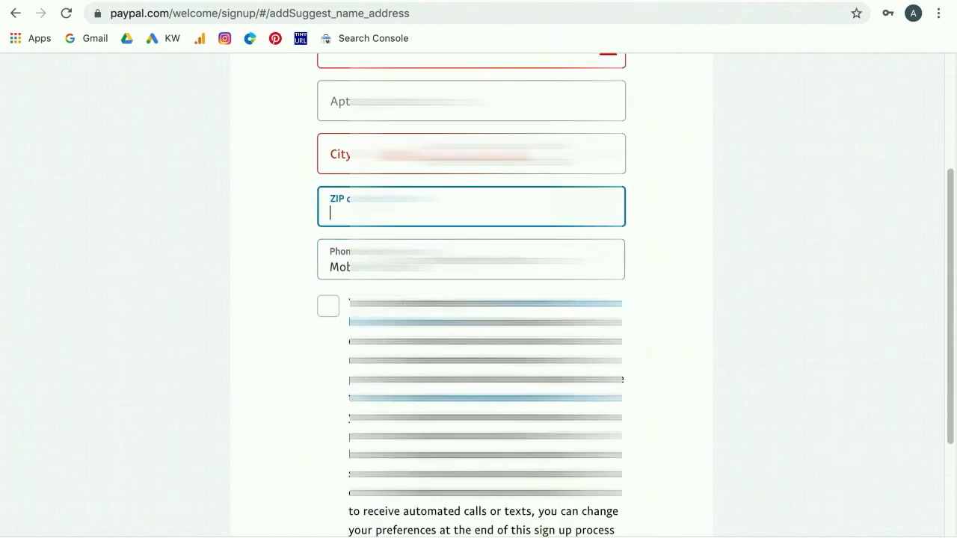
click(471, 259)
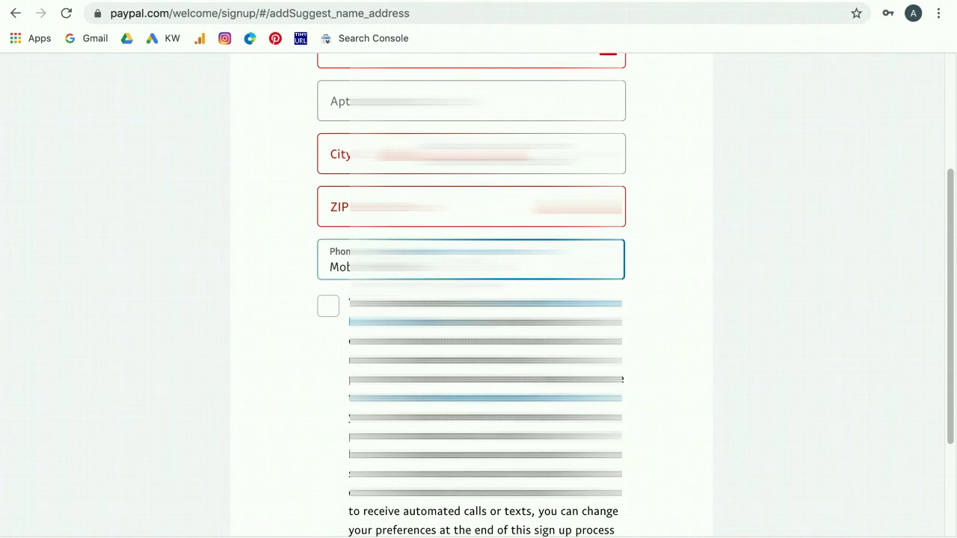
- Set the phone type to Mobile after briefly choosing Home
key(space)
key(Down)
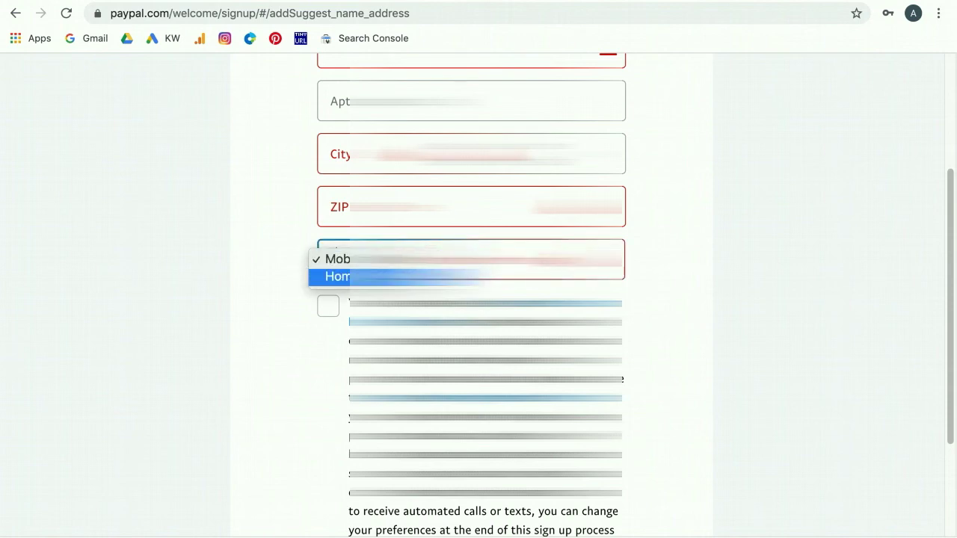
key(Return)
key(space)
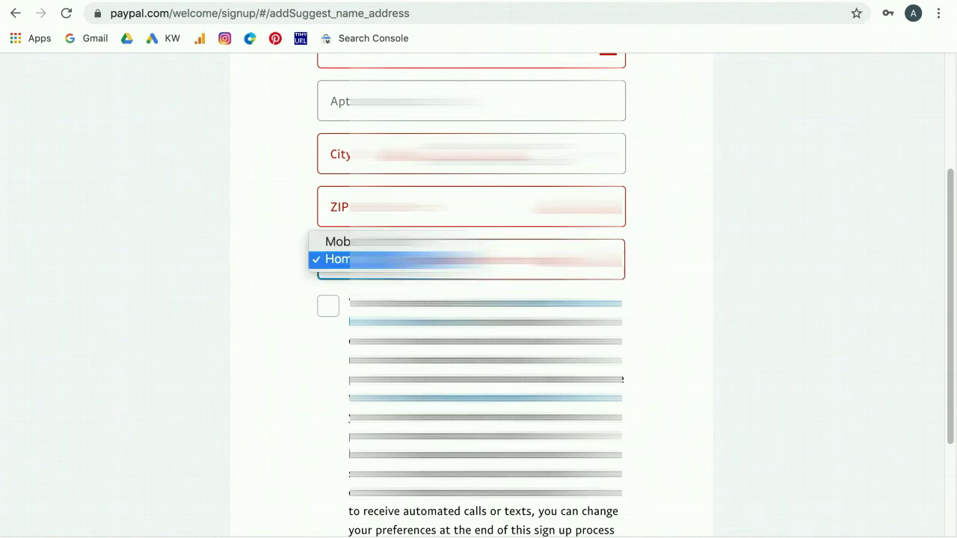
key(Up)
key(Return)
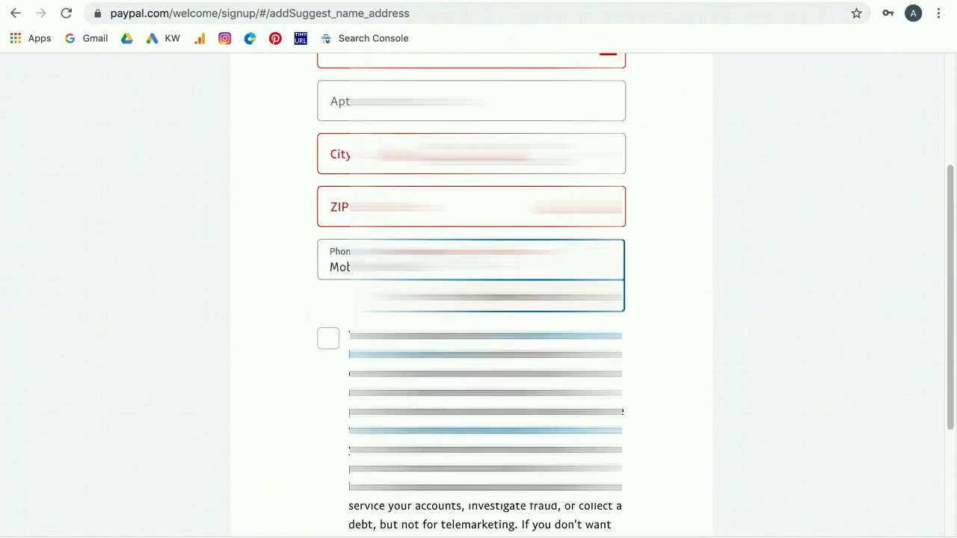
- Accept the automated calls and texts notice, then agree and create the account
scroll(327, 261, down, 3)
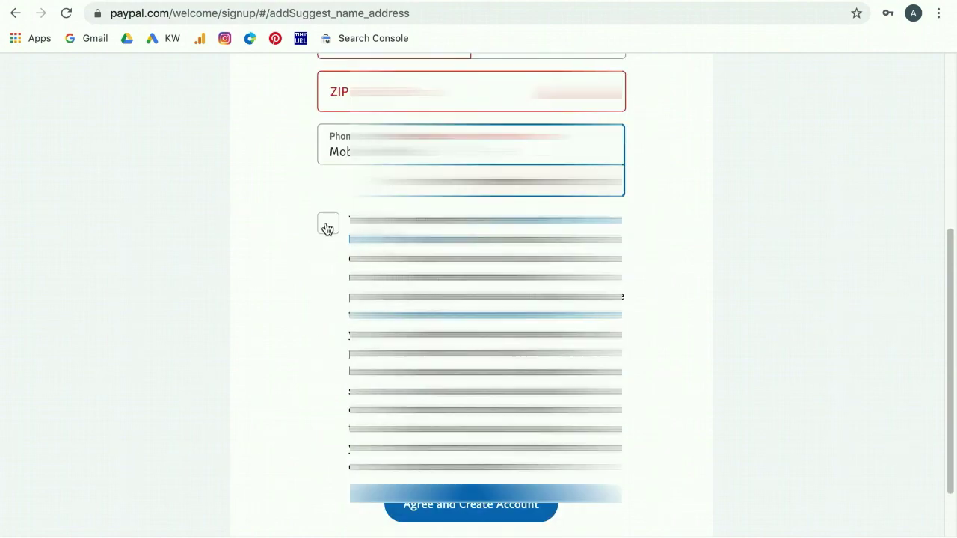
click(327, 227)
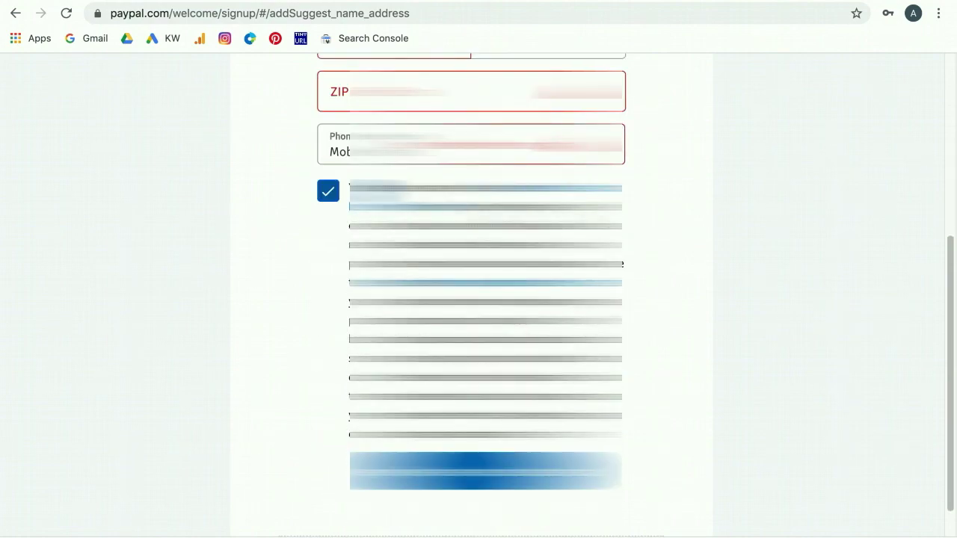
scroll(479, 299, down, 1)
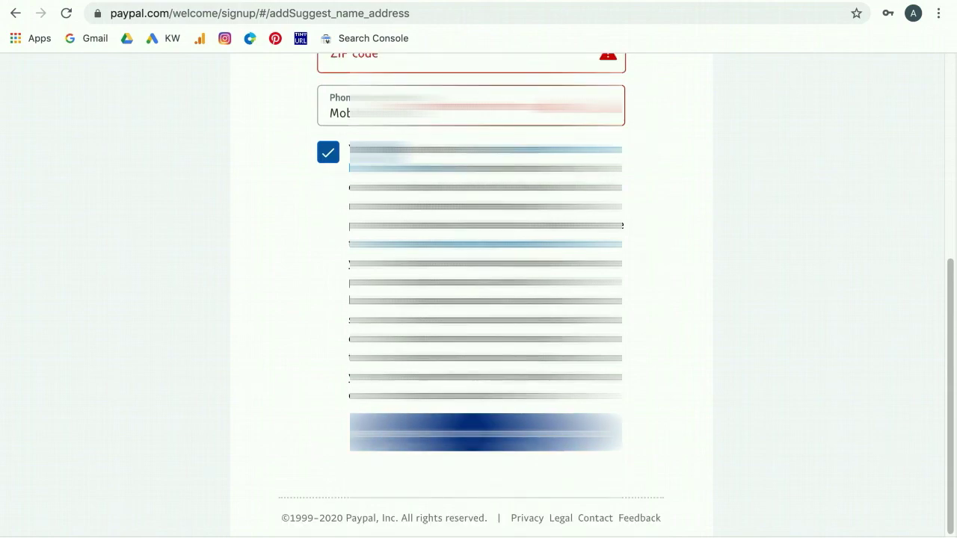
click(613, 432)
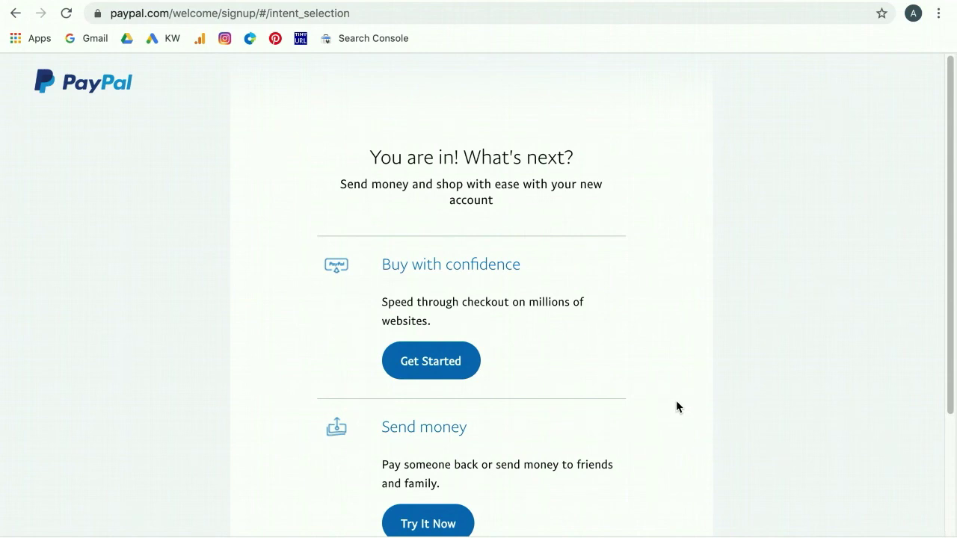
scroll(676, 401, down, 1)
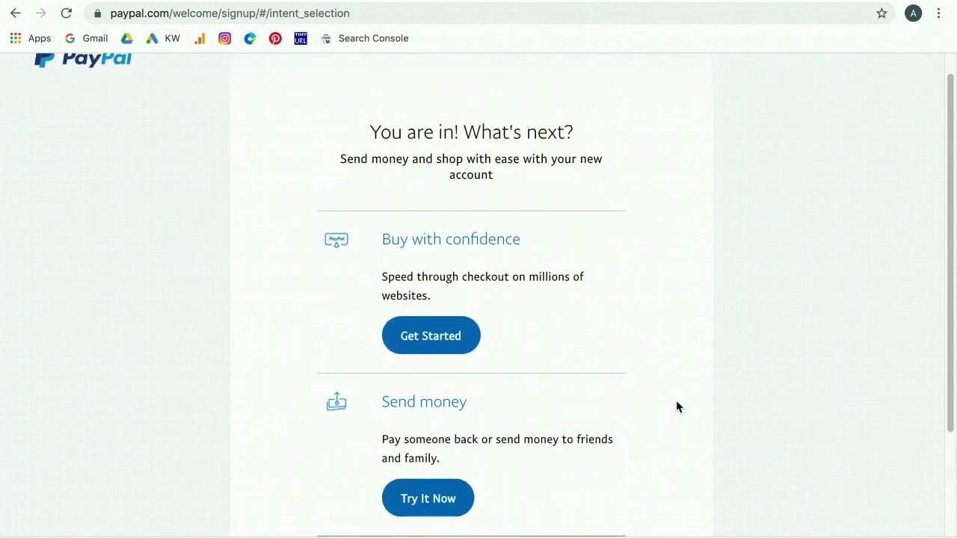
scroll(676, 400, up, 1)
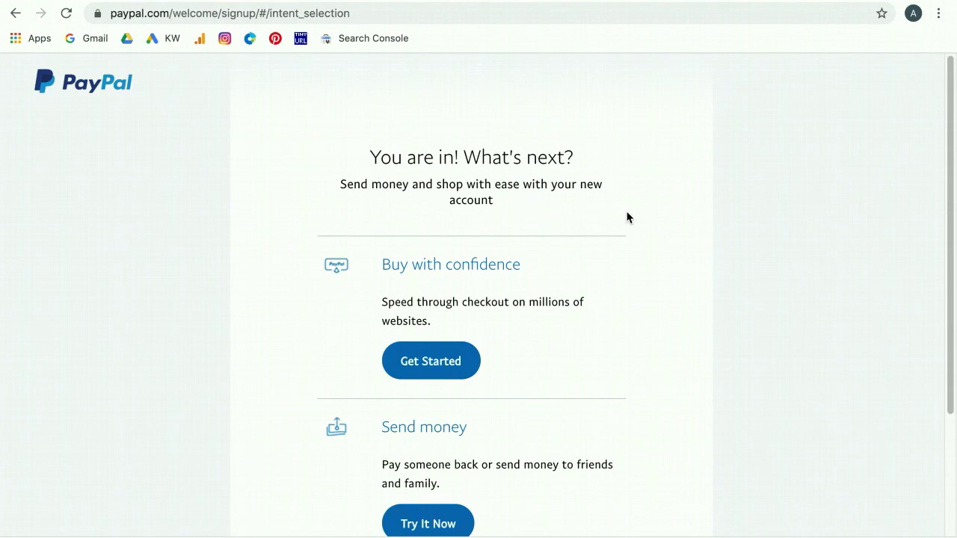
scroll(627, 211, down, 1)
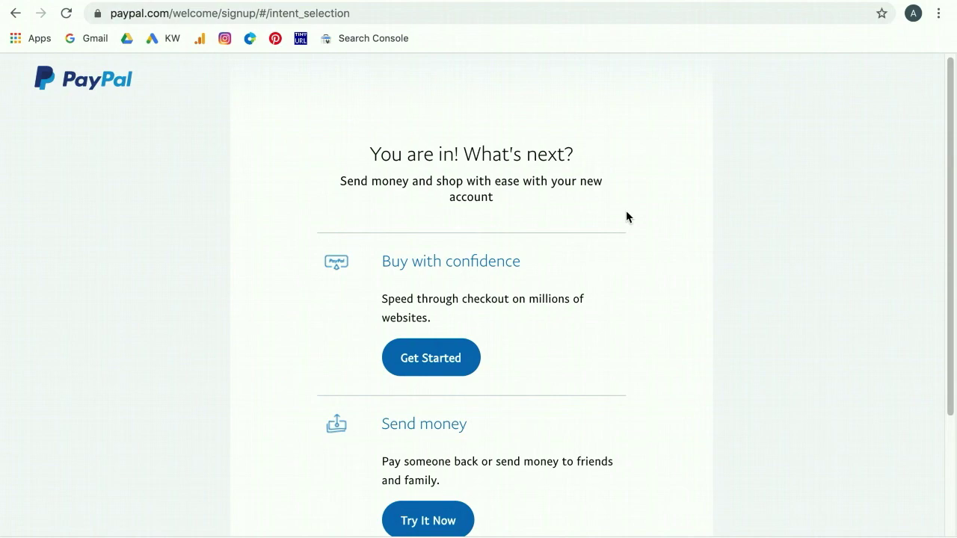
scroll(627, 217, down, 3)
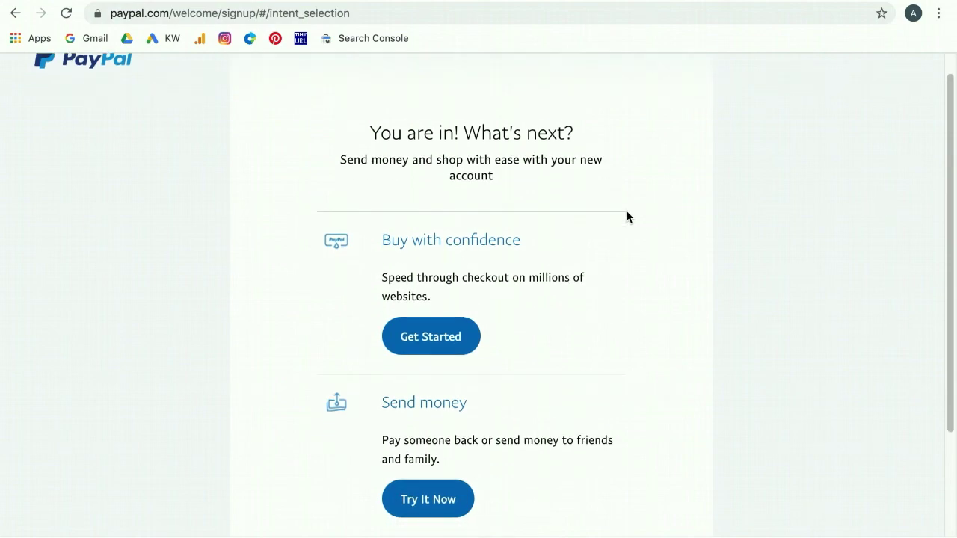
scroll(619, 208, down, 2)
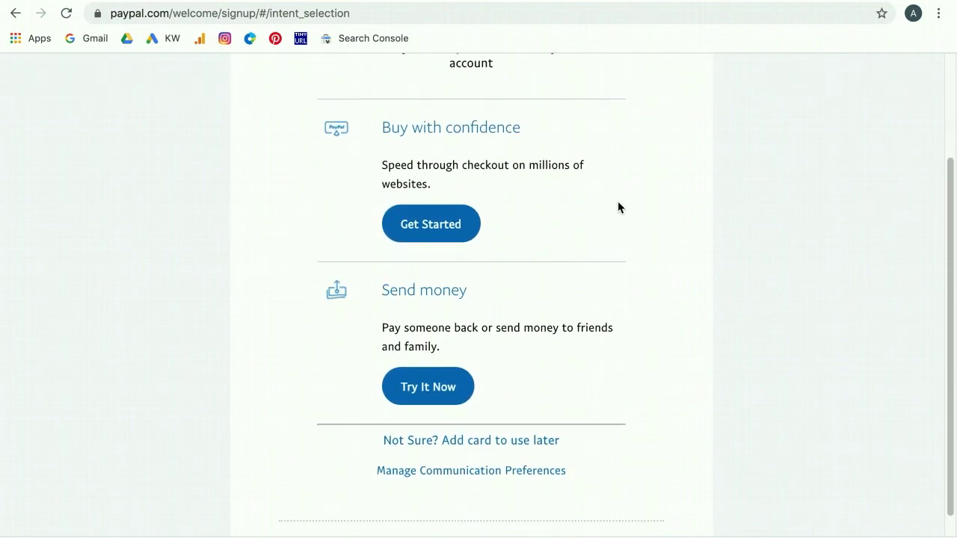
scroll(613, 202, down, 1)
scroll(632, 247, up, 3)
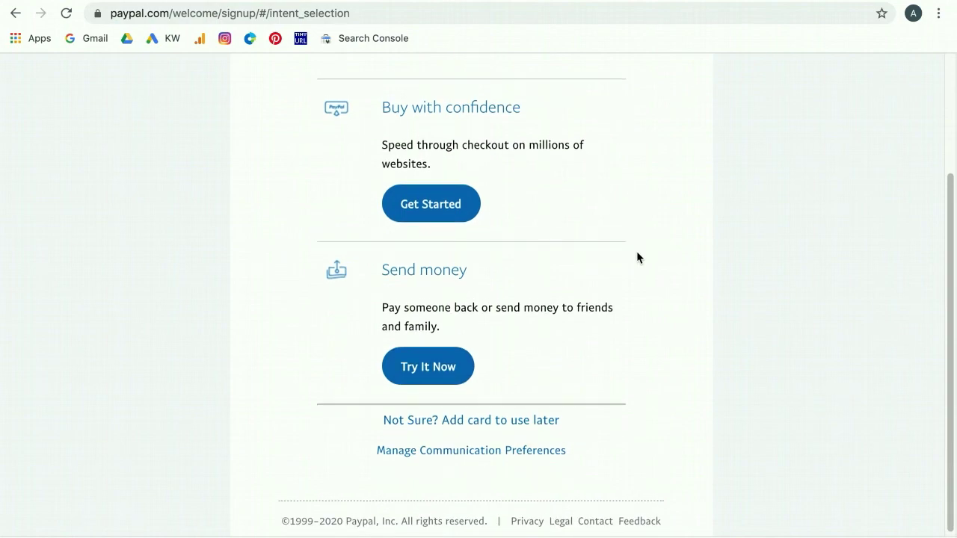
scroll(621, 235, up, 2)
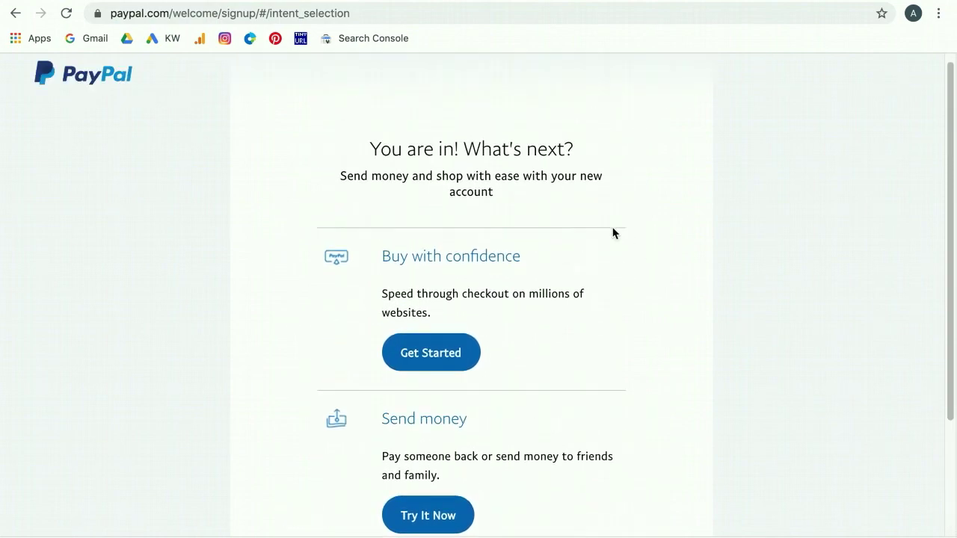
scroll(566, 241, down, 3)
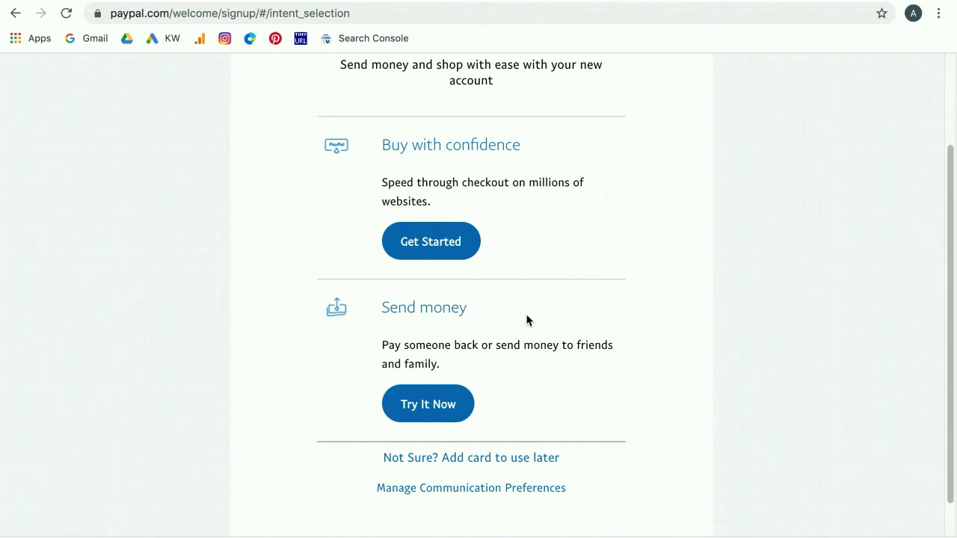
scroll(568, 314, down, 1)
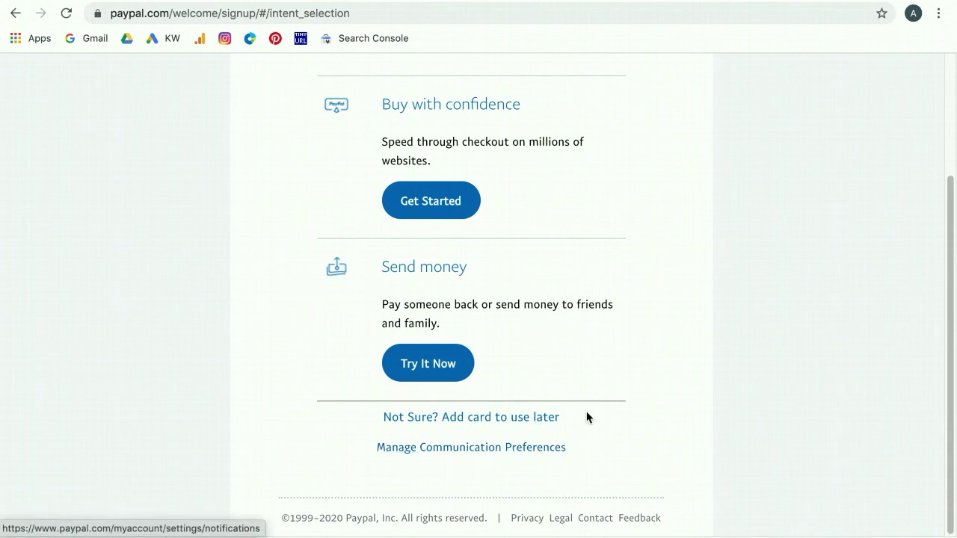
scroll(588, 417, up, 3)
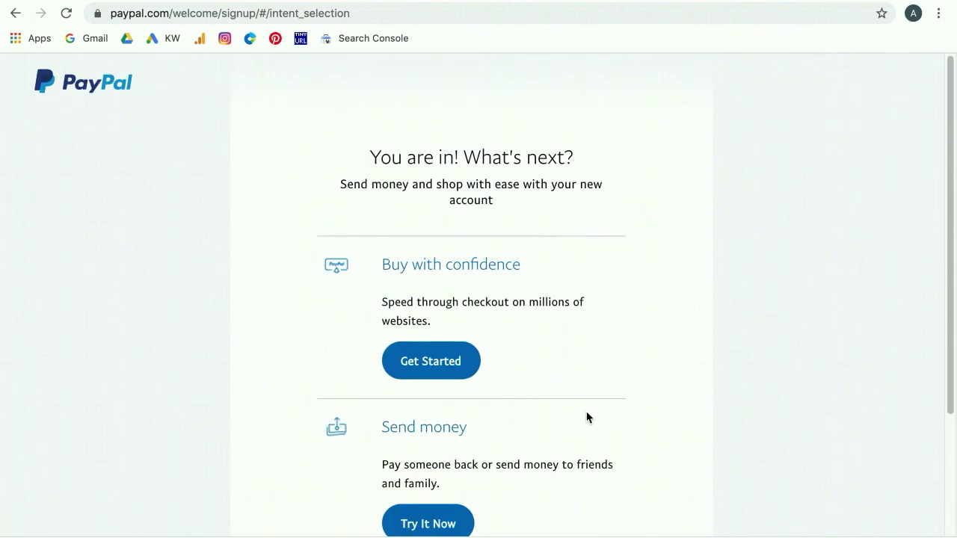
- Open the PayPal logo link in a new tab, then load the account summary
right_click(93, 87)
click(121, 95)
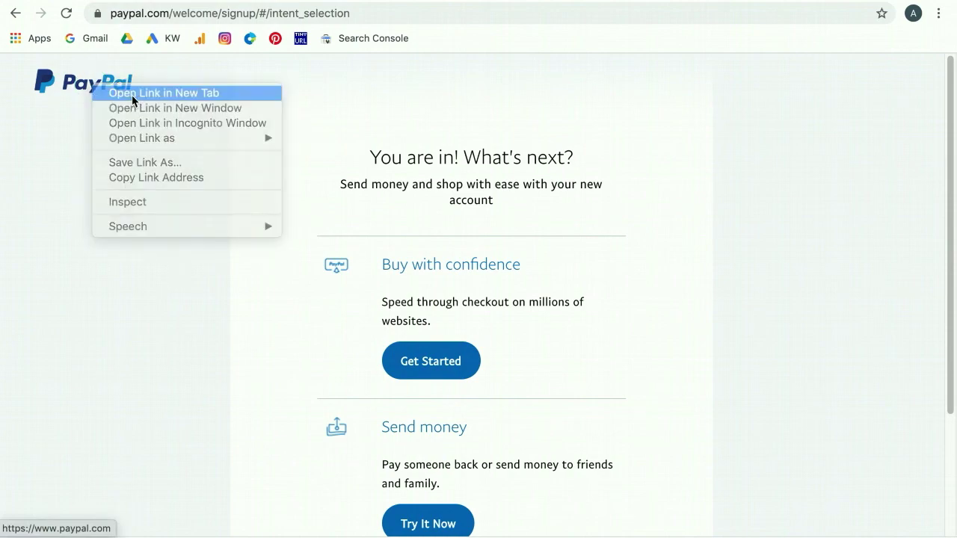
key(ctrl+Tab)
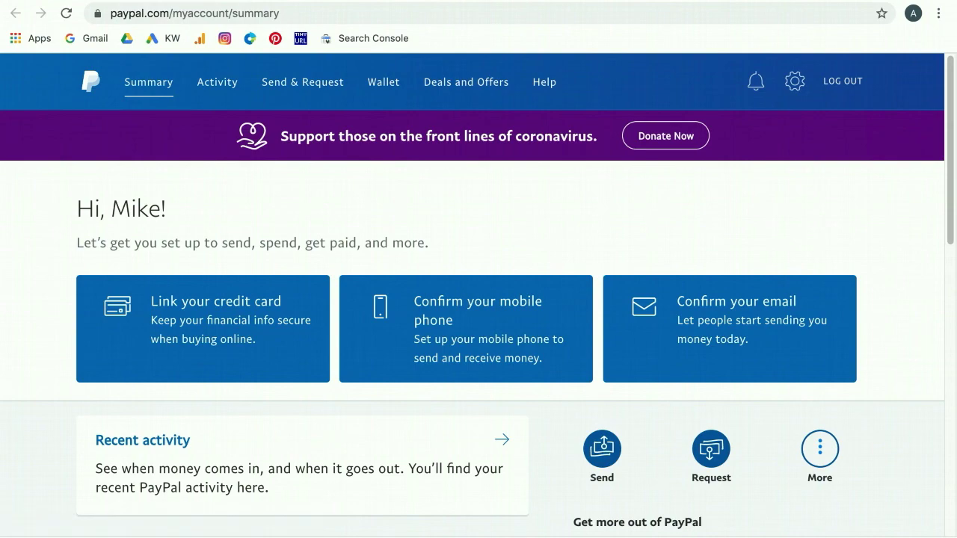
key(ctrl+shift+Tab)
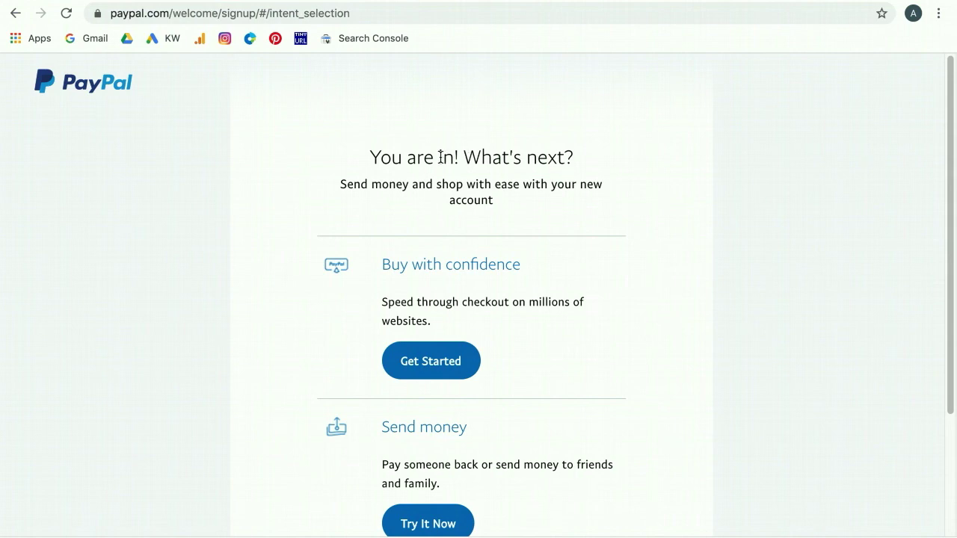
click(96, 87)
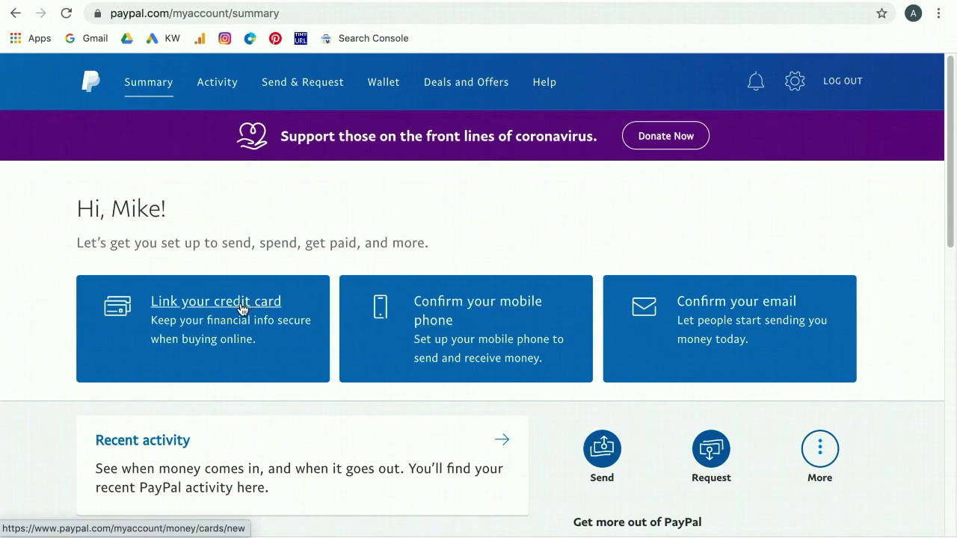
- Send the confirmation email from the Confirm your email card
click(733, 308)
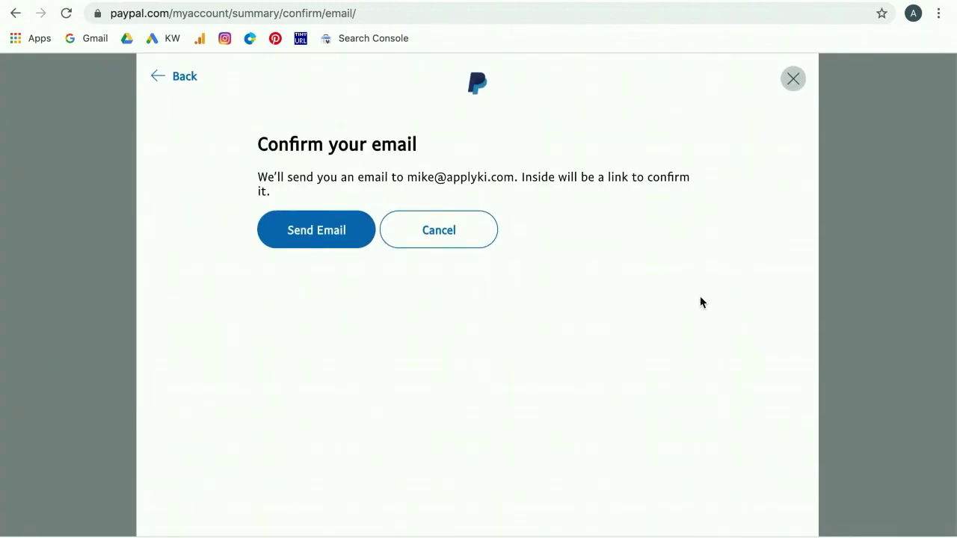
click(326, 241)
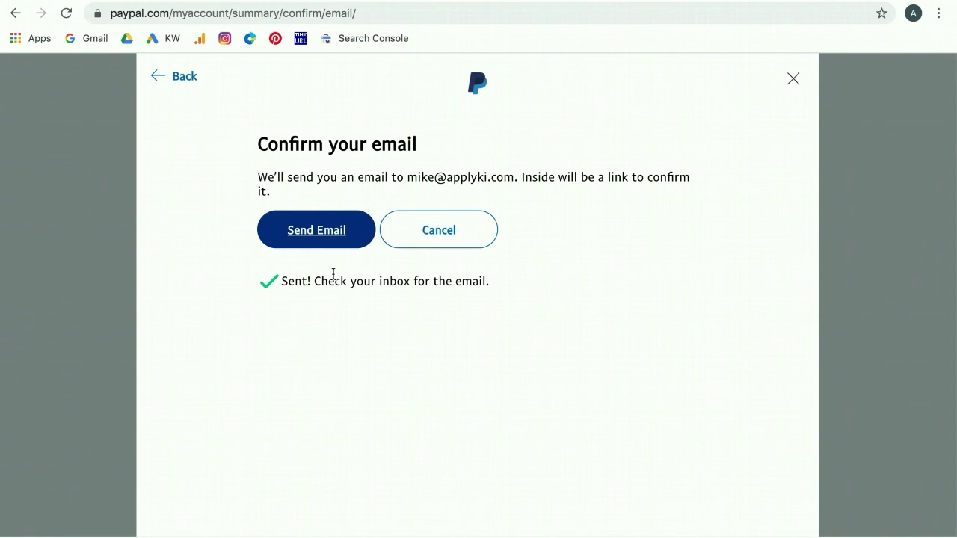
- Open PayPal's confirmation message in Gmail, check its sender details, and scroll to the link
click(794, 82)
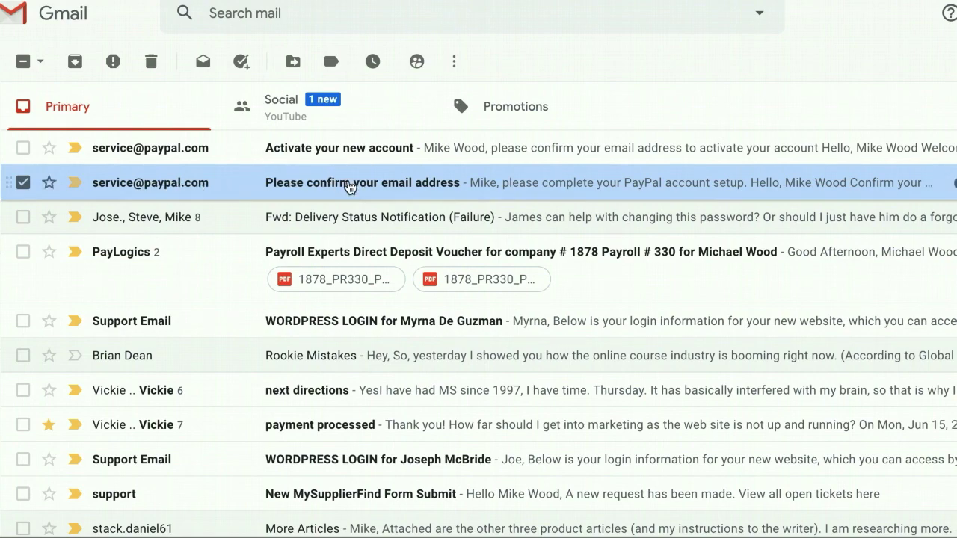
click(419, 185)
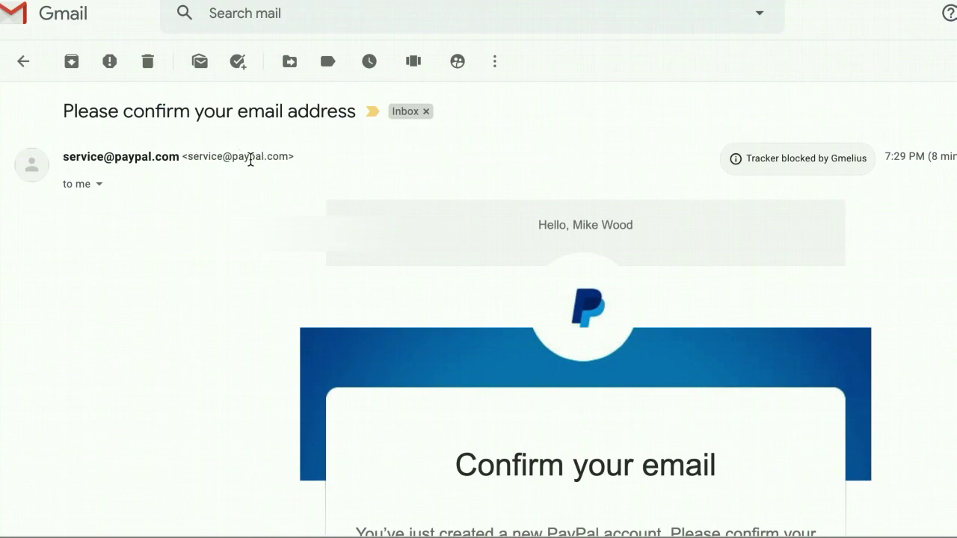
click(98, 184)
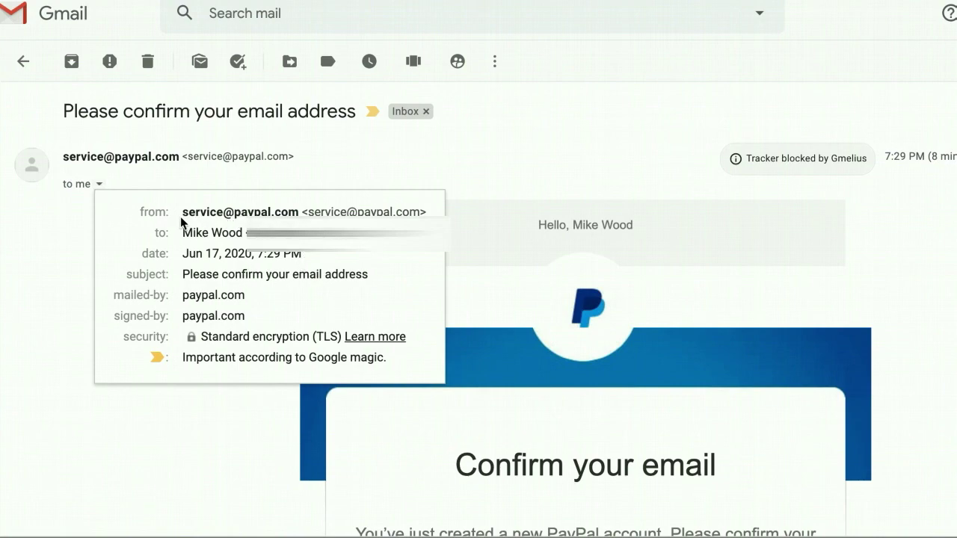
mouse_move(187, 216)
click(509, 162)
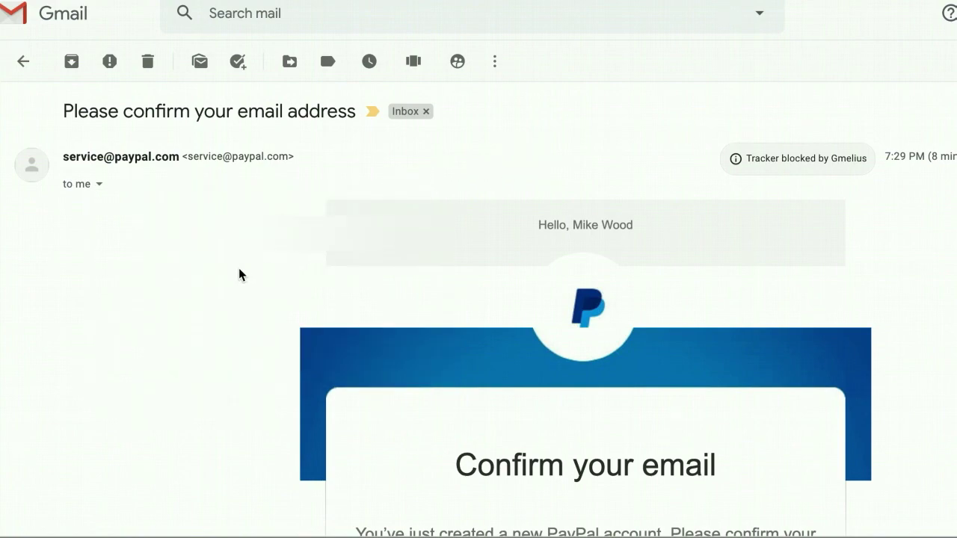
scroll(212, 264, down, 1)
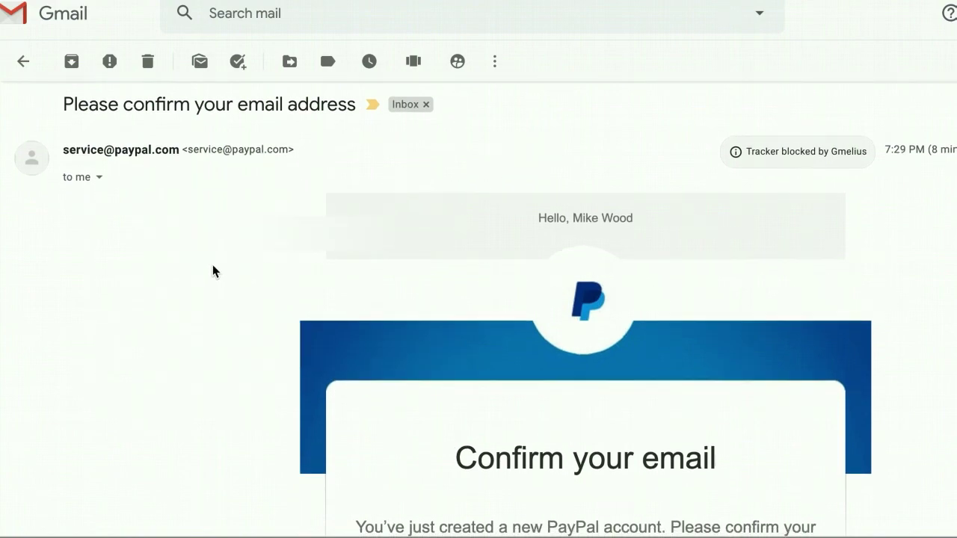
scroll(212, 271, up, 1)
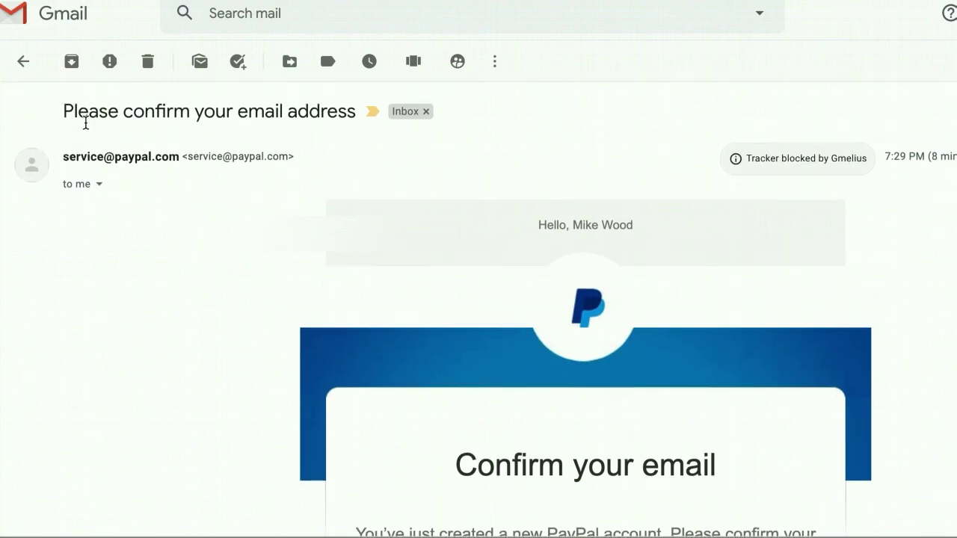
scroll(326, 243, down, 4)
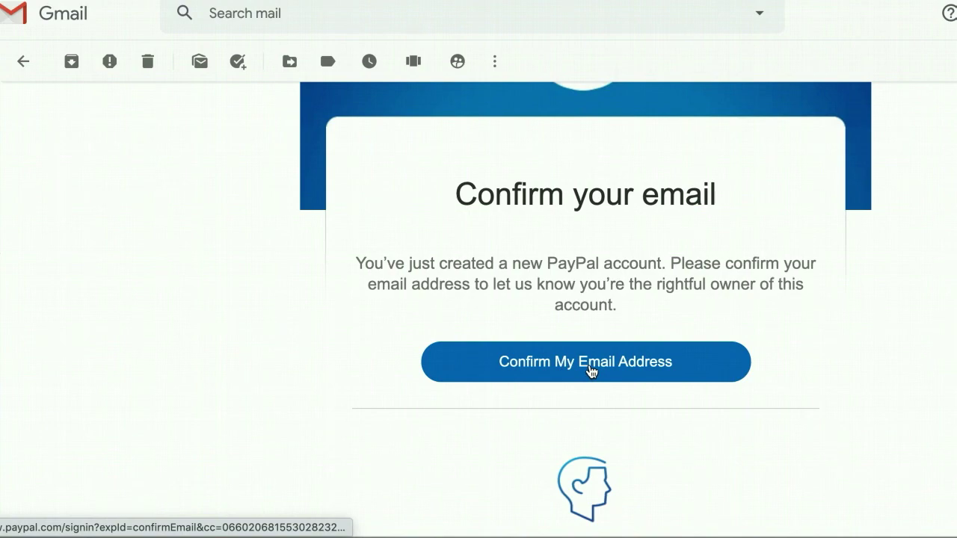
- Follow the Confirm My Email Address link in PayPal's message
click(585, 362)
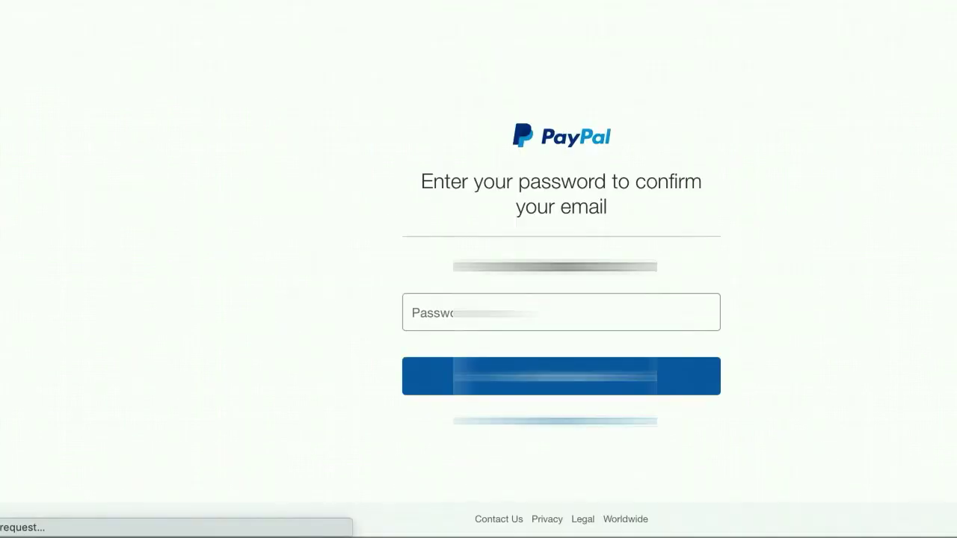